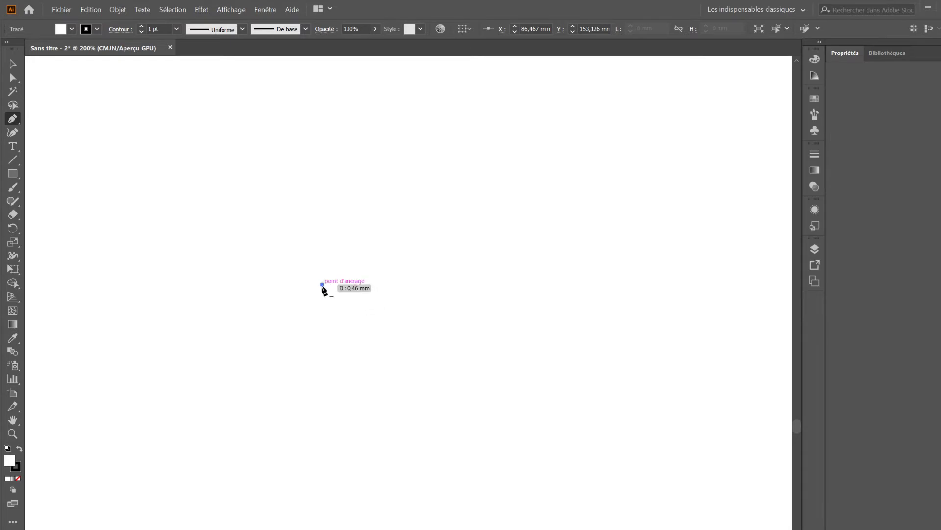
- Extend the path with a straight segment sloping slightly down, then a curved segment bulging outward to a point below
click(444, 310)
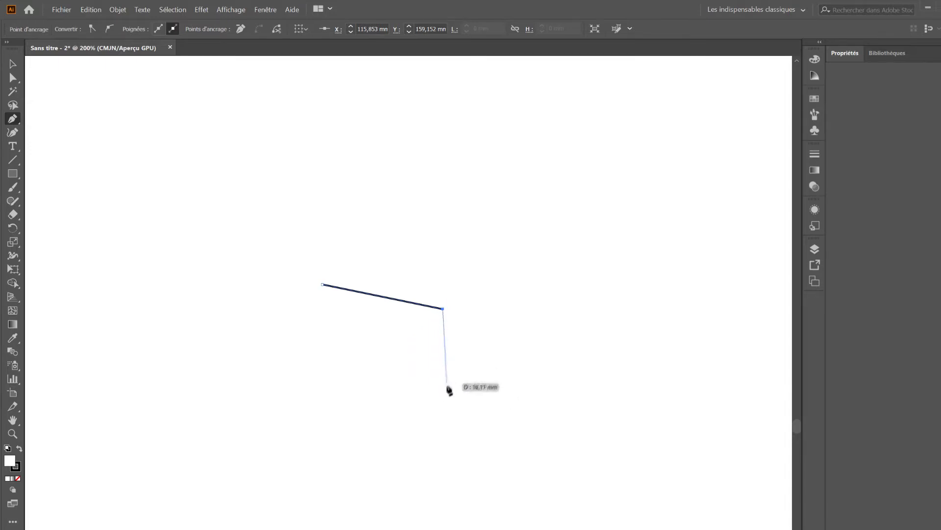
click(443, 395)
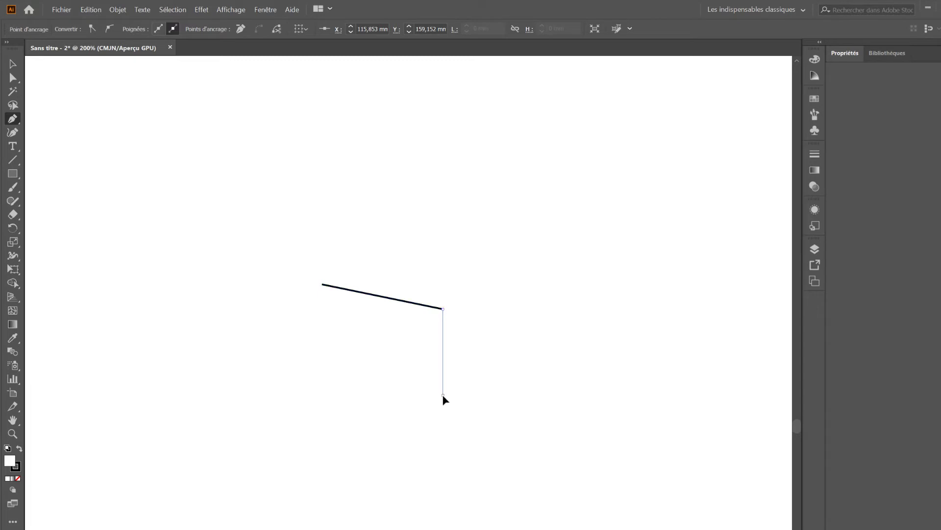
drag(443, 395, 340, 431)
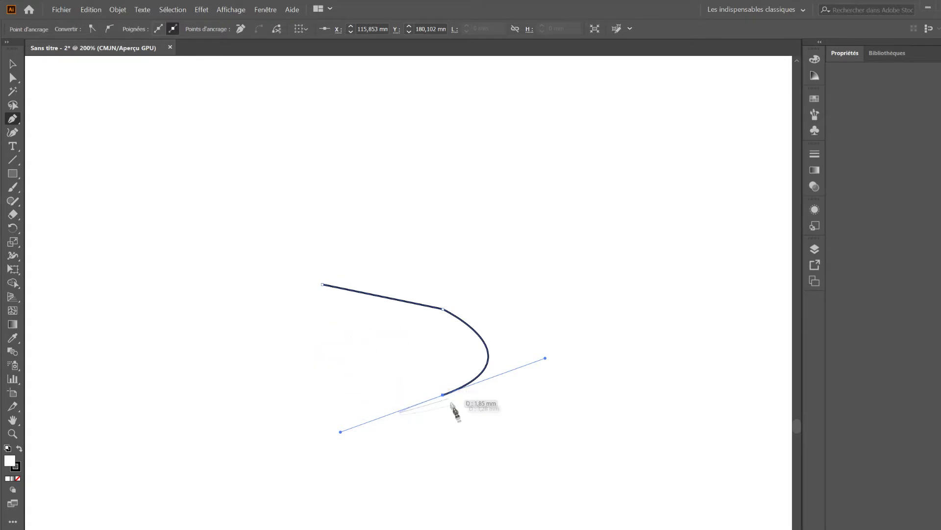
- Reshape the curved segment by adjusting both direction handles of the path's last anchor point with the Direct Selection tool
click(13, 65)
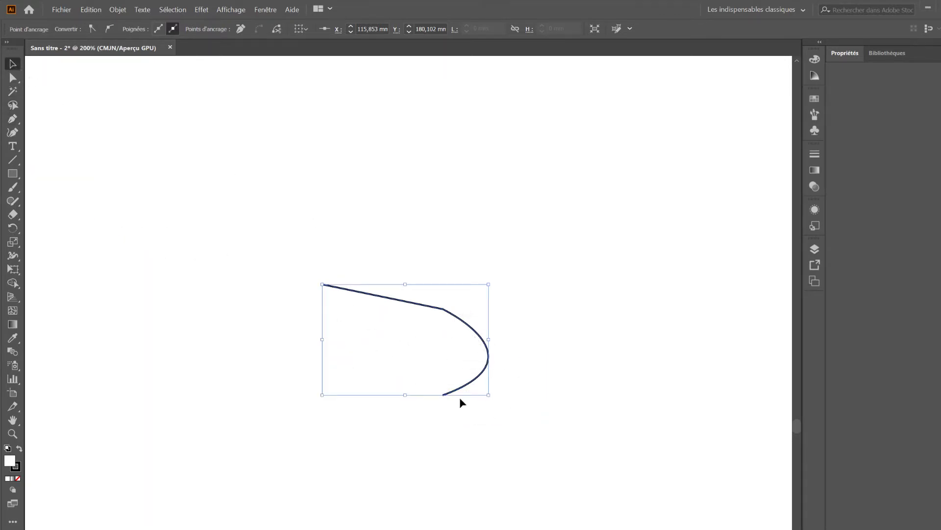
click(544, 380)
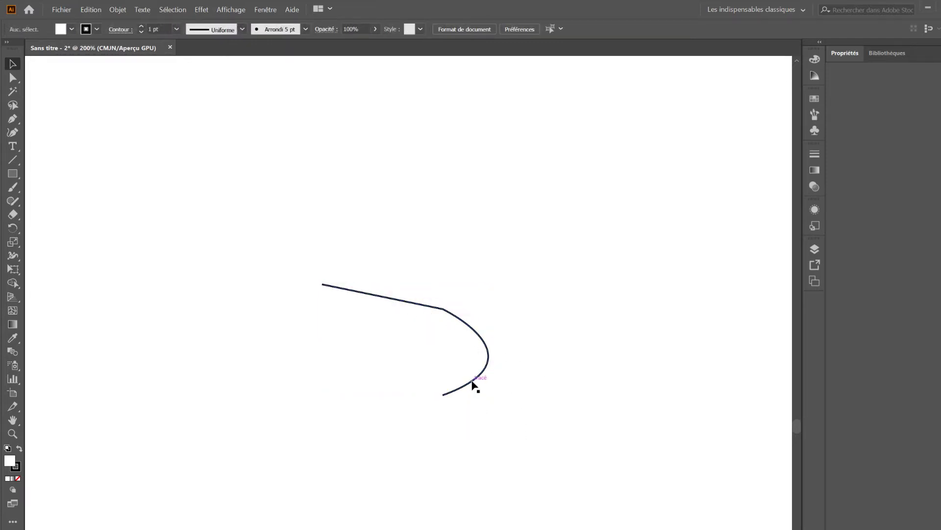
click(486, 344)
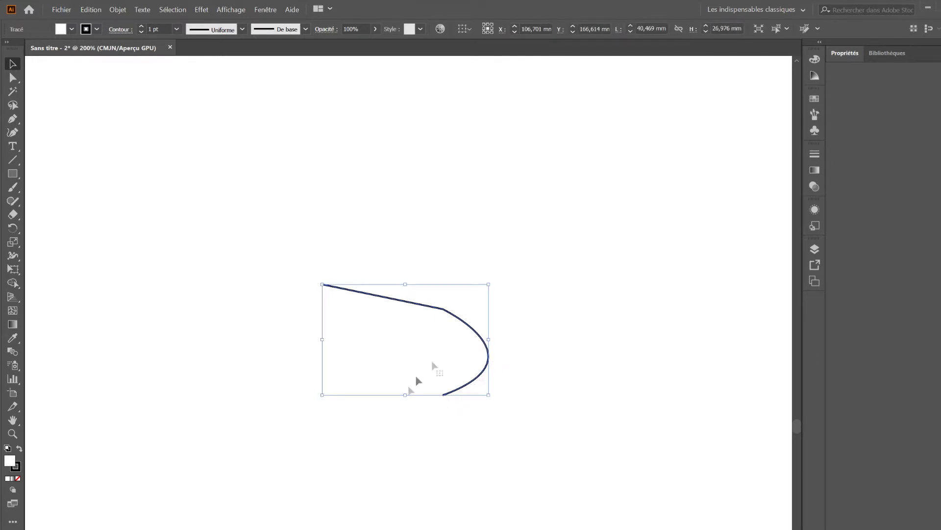
click(13, 78)
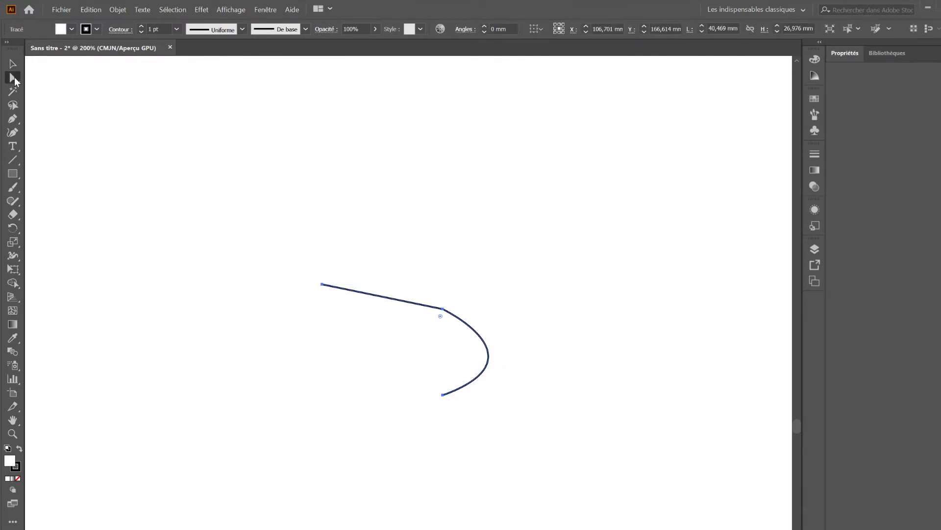
click(443, 396)
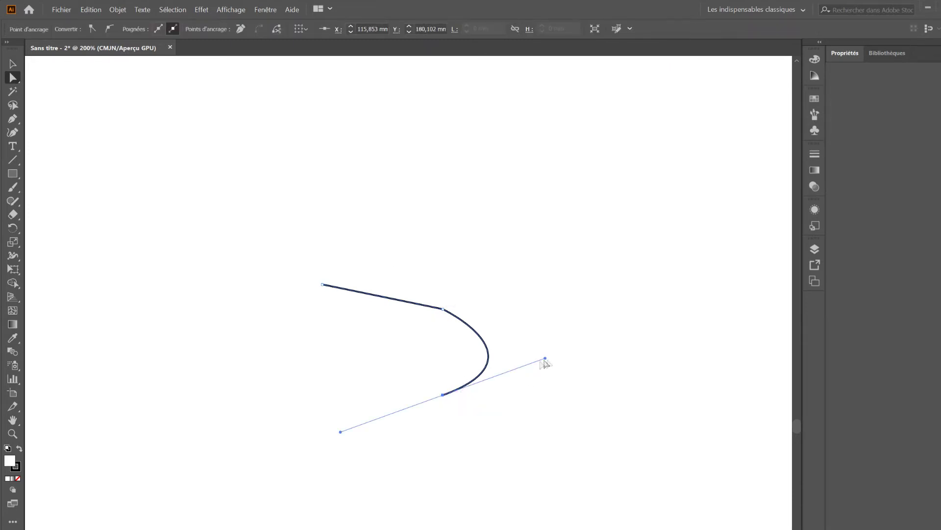
drag(547, 360, 515, 350)
drag(348, 450, 336, 421)
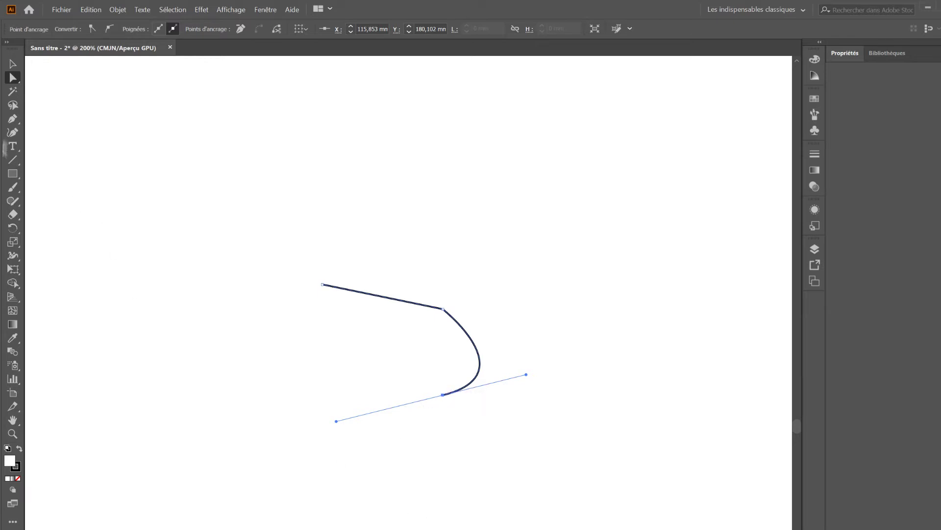
- Continue the path with the Pen tool, adding a large curve to the left and a second curve below it
click(11, 120)
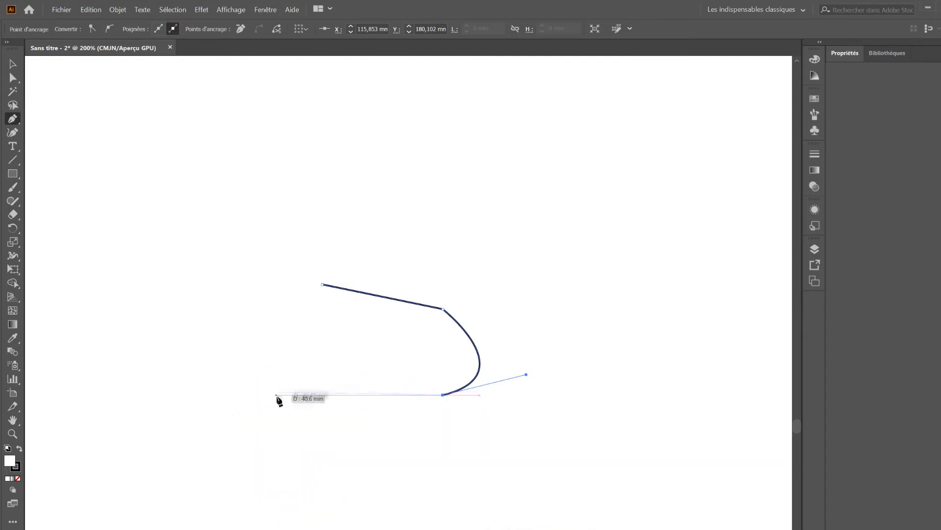
drag(270, 415, 257, 525)
click(323, 511)
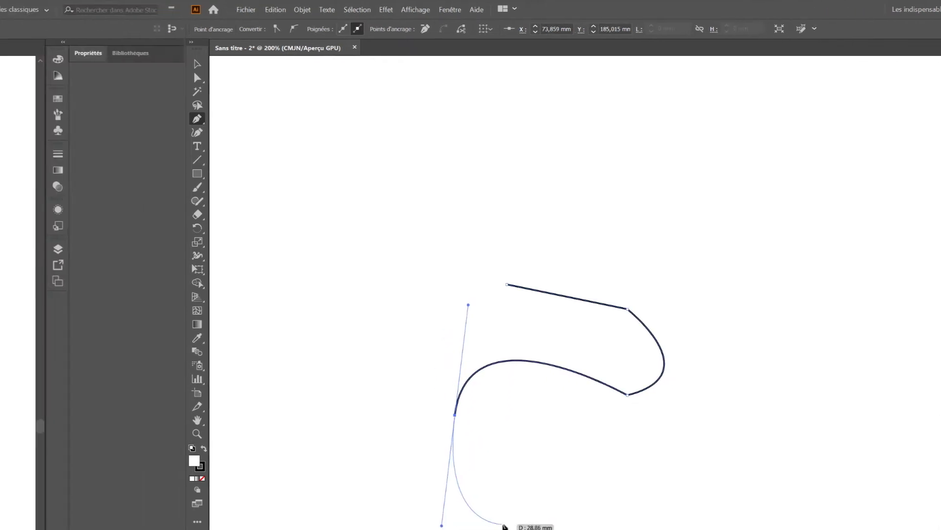
- Add an anchor point on the upper part of the left loop and another on the path's right-hand bend
click(12, 118)
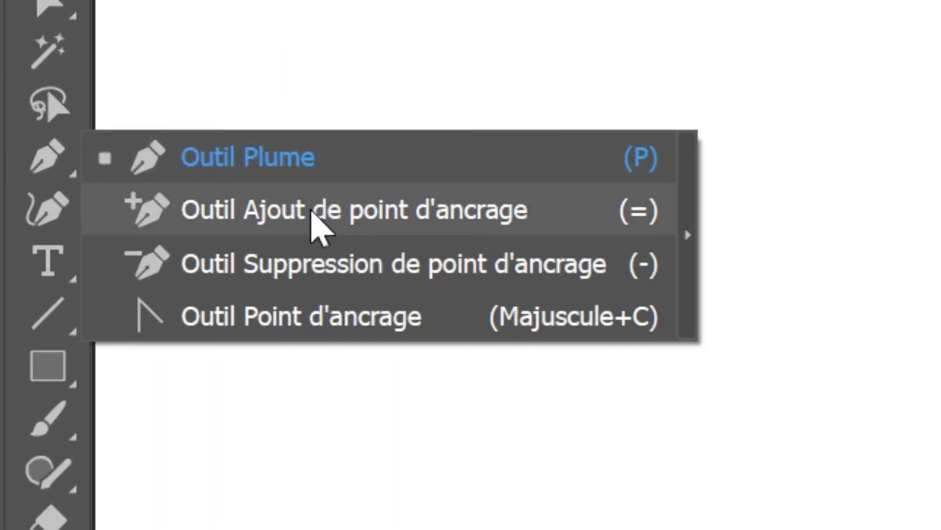
click(312, 211)
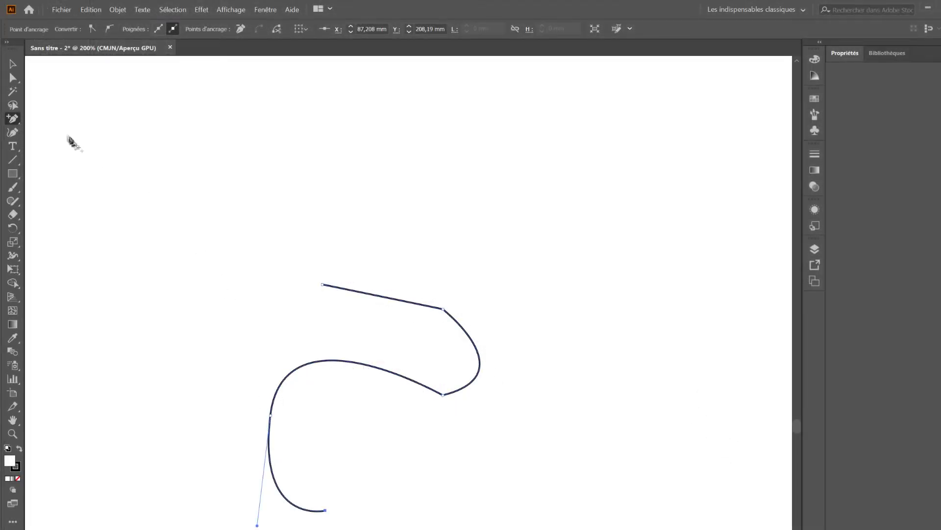
click(352, 362)
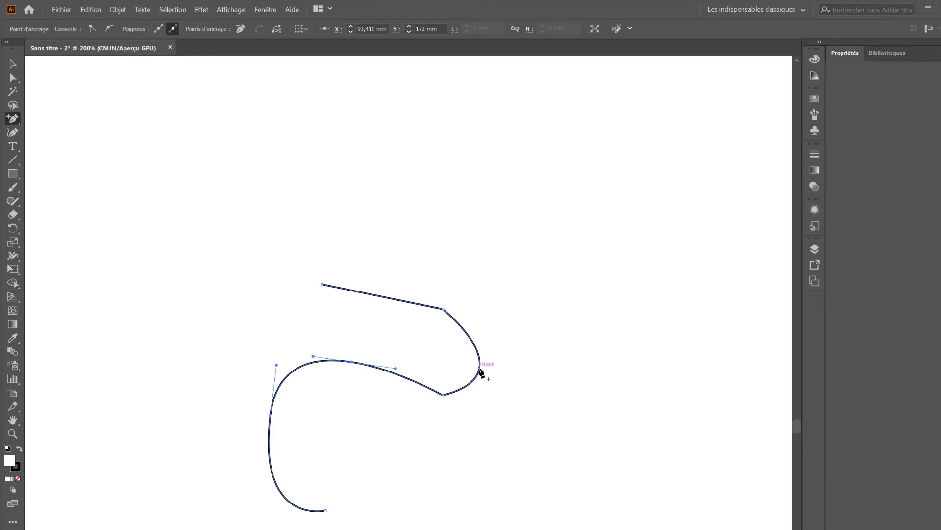
click(479, 369)
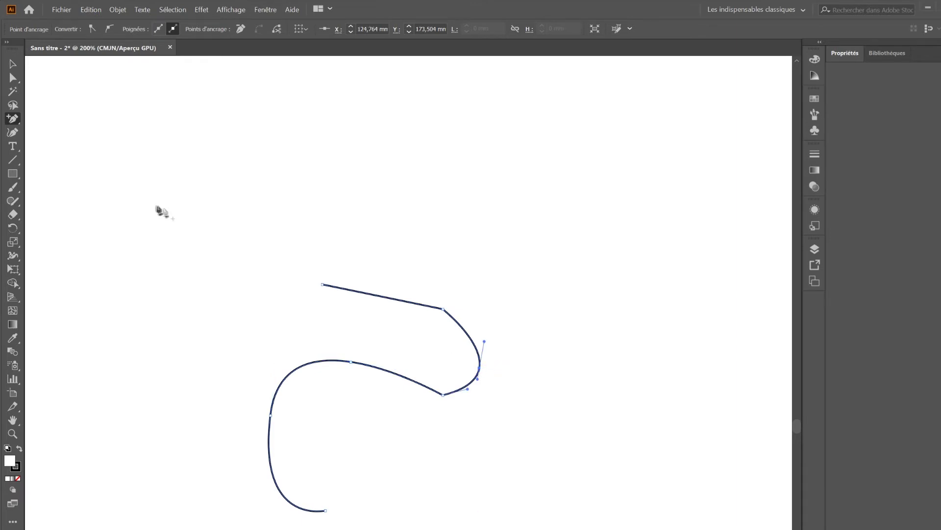
- Pull the right-hand bend outward by its new anchor point and handle, and delete the corner anchor point beside it
click(13, 77)
drag(485, 341, 506, 295)
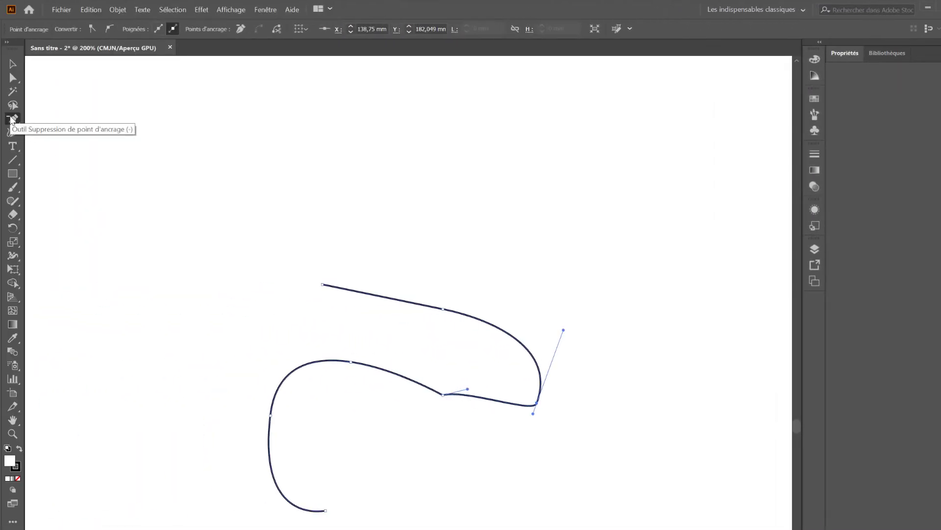
drag(11, 120, 87, 131)
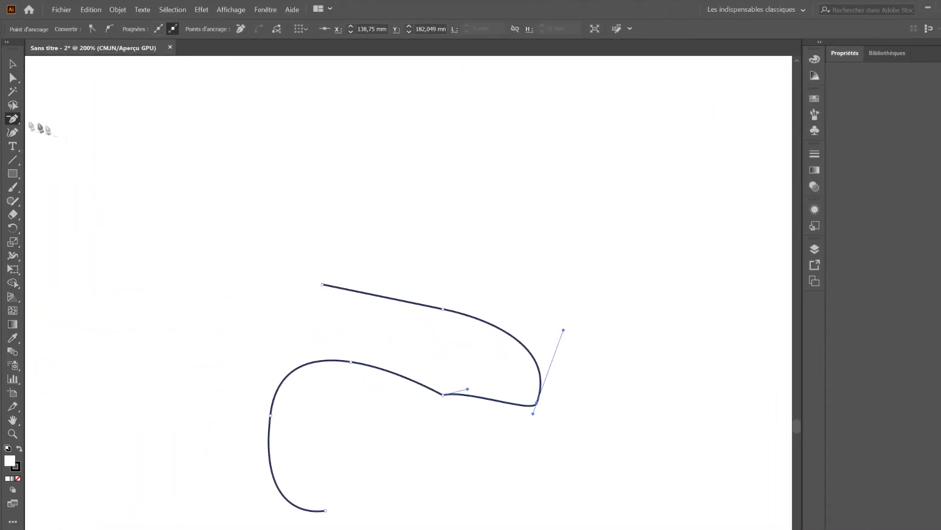
click(443, 395)
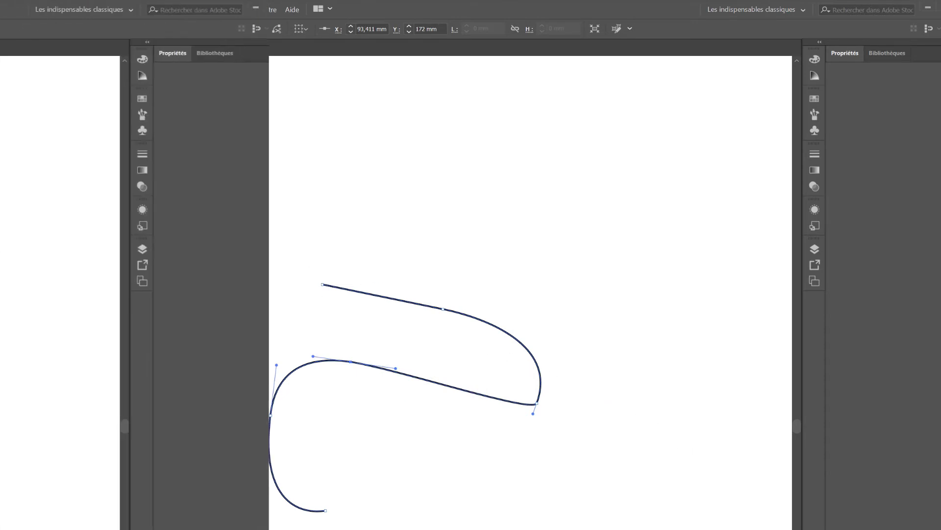
- Try to rotate the linked handles of the left loop's upper anchor point with the Direct Selection tool
click(13, 118)
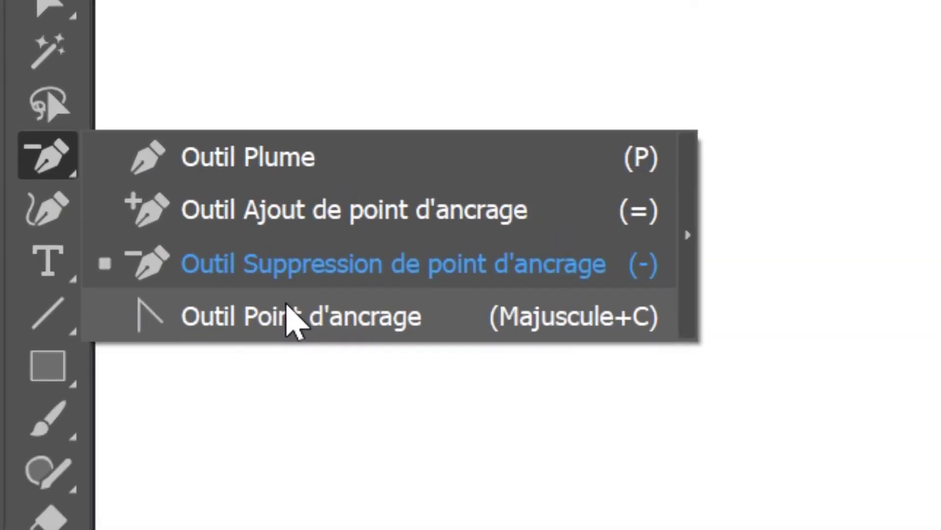
click(287, 310)
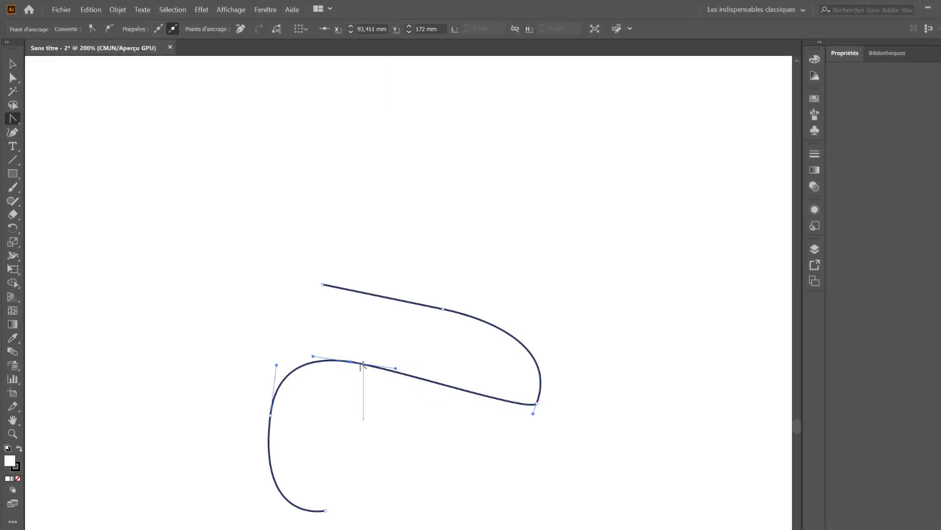
click(12, 63)
click(13, 77)
click(379, 367)
drag(398, 373, 407, 347)
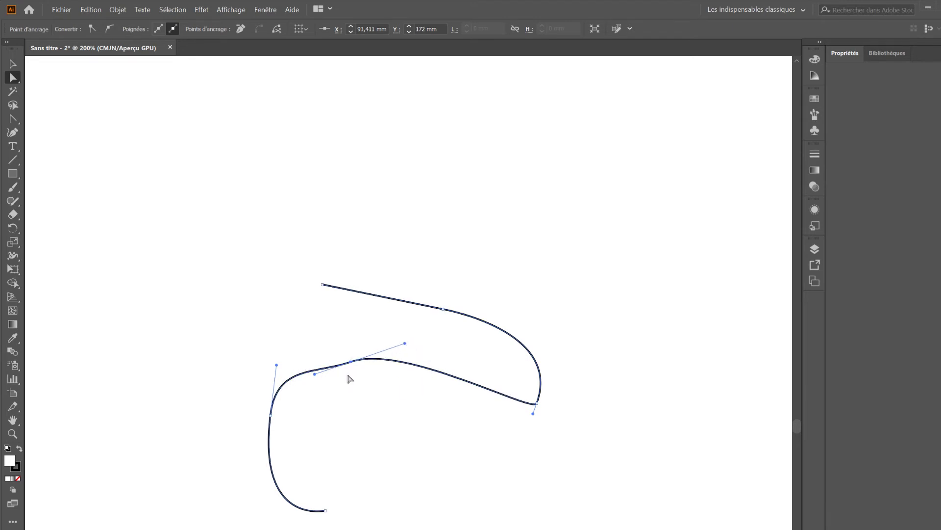
key(ctrl+z)
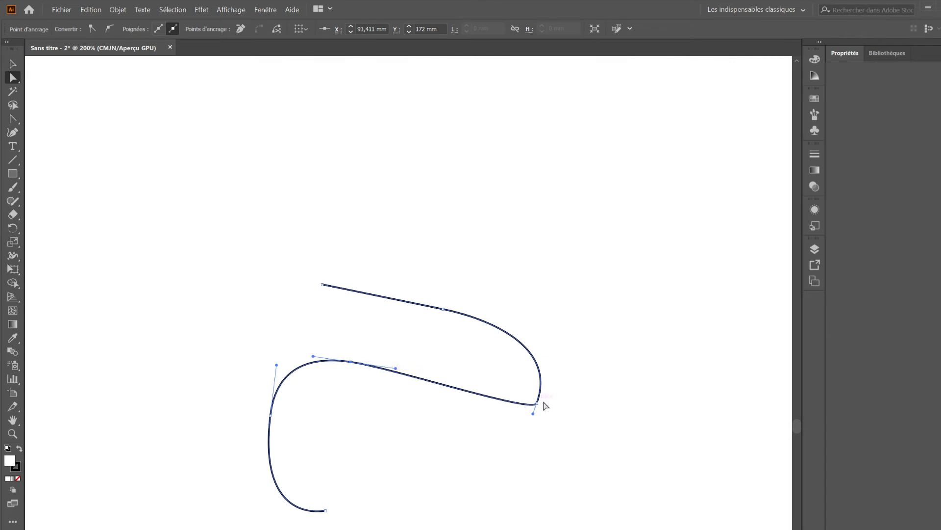
- Bend the segment between the left loop and the right bend upward by moving its handle independently with the Anchor Point tool
click(13, 118)
drag(397, 370, 452, 341)
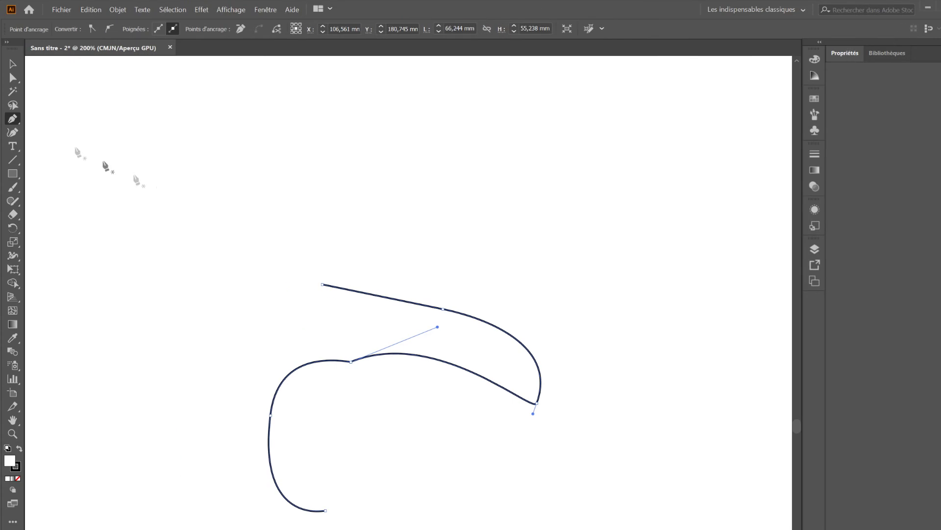
- Try adding and removing an anchor point on the straight upper segment using the Pen tool itself
click(12, 118)
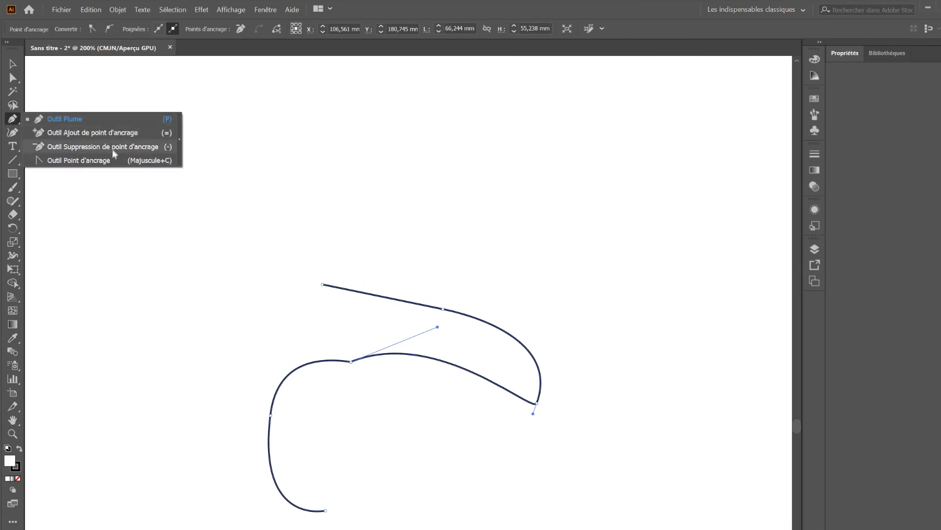
click(109, 117)
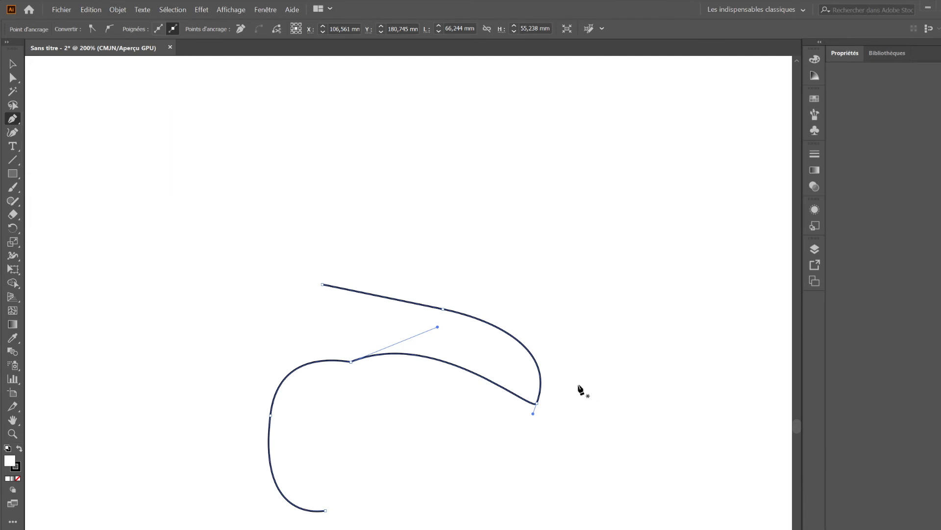
click(383, 296)
click(385, 298)
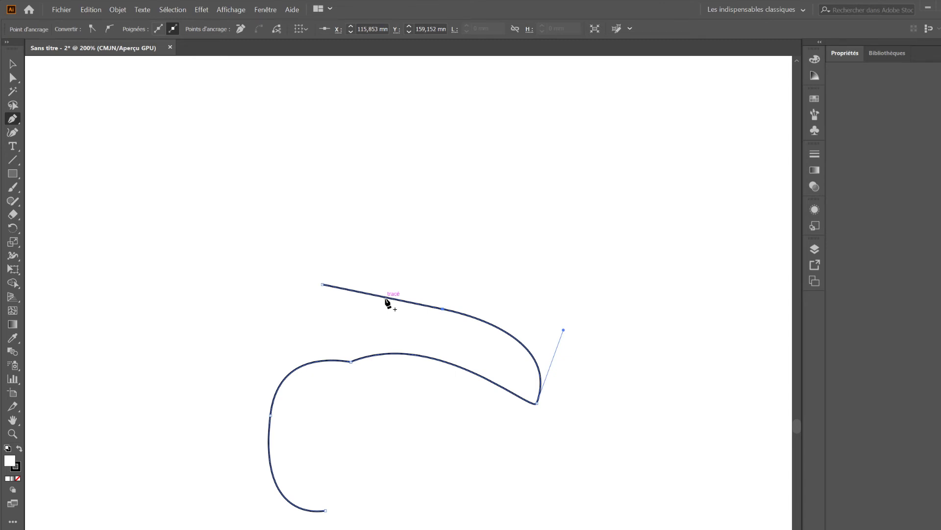
key(ctrl+z)
key(ctrl+z)
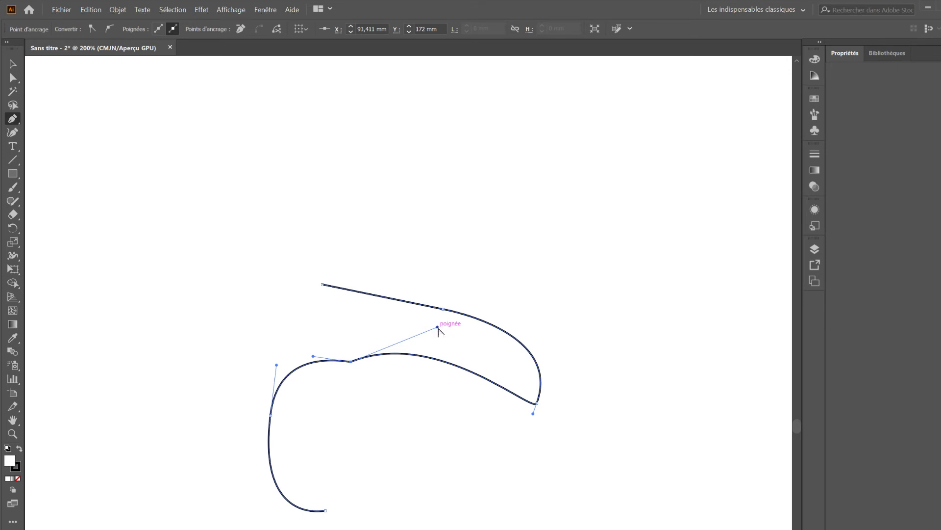
key(ctrl+shift+z)
key(ctrl+shift+z)
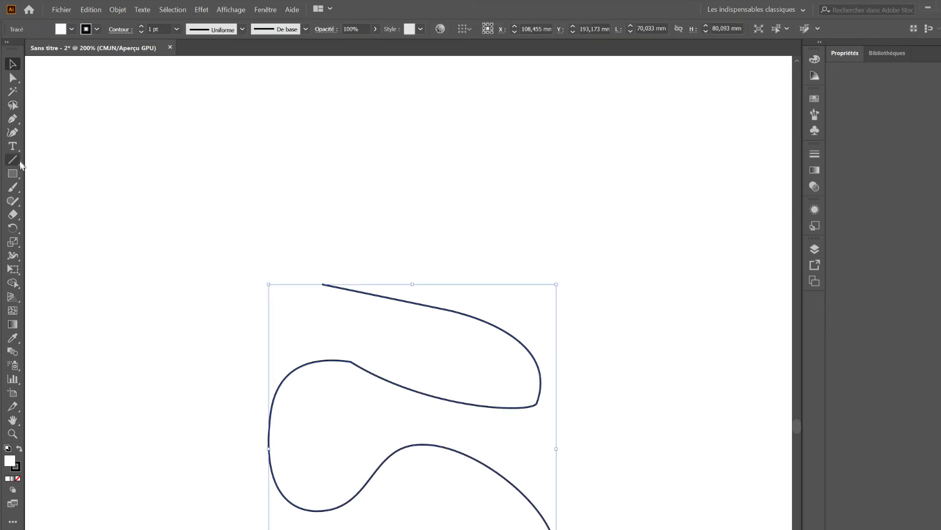
- Extend the open path with smooth Curvature tool points and close it into a large freeform shape
click(544, 150)
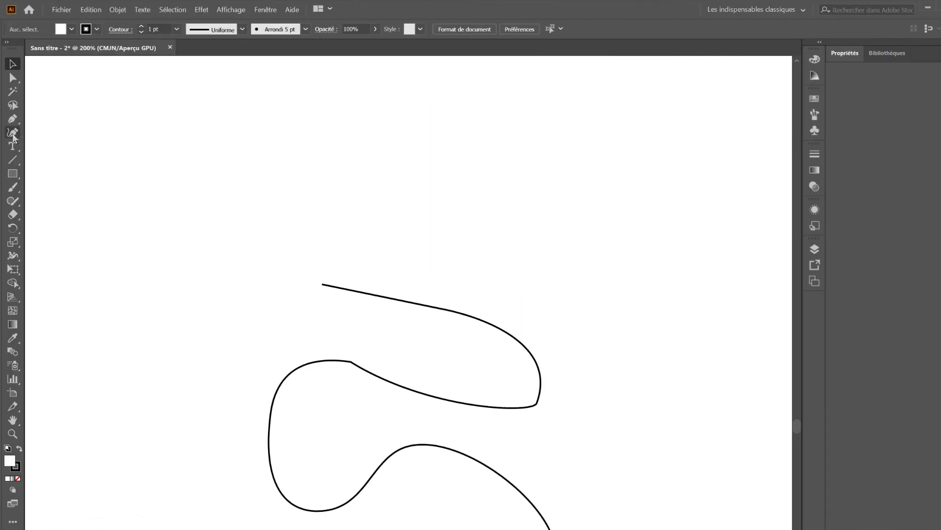
click(12, 134)
click(12, 64)
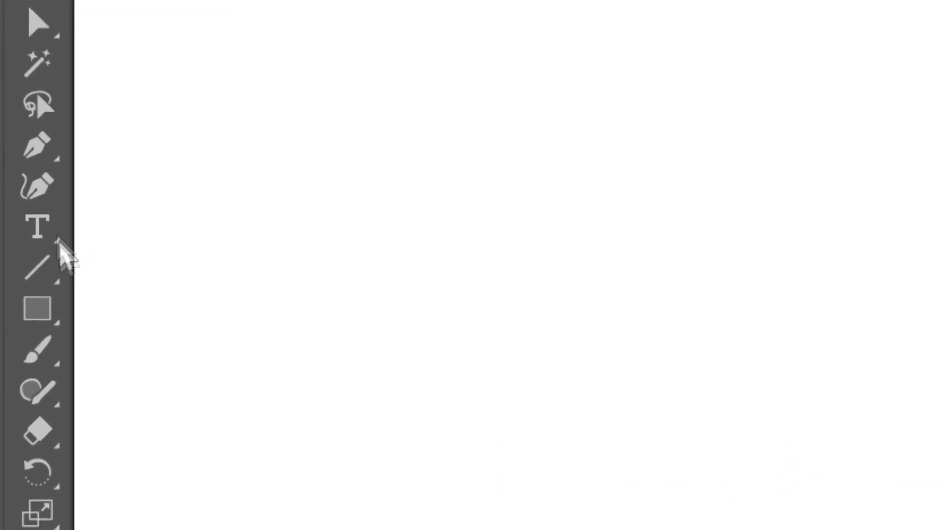
click(47, 186)
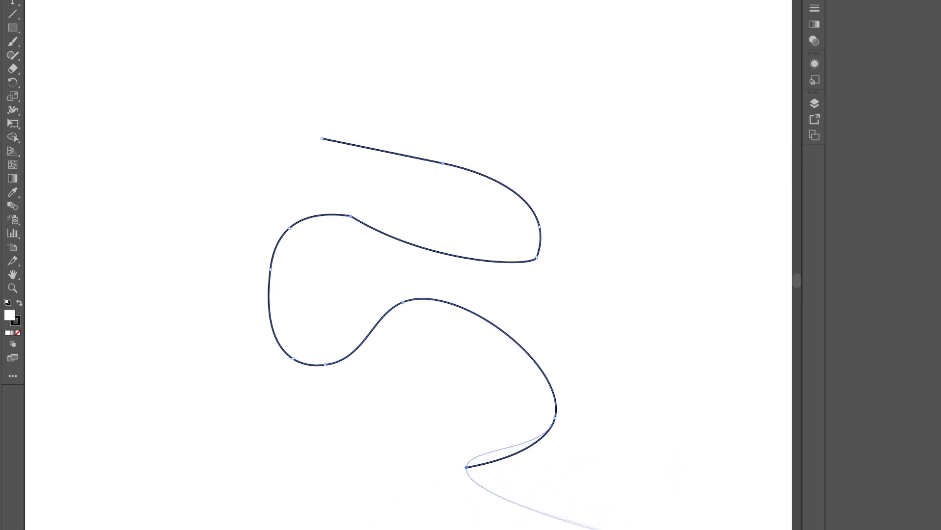
click(492, 479)
drag(513, 267, 525, 119)
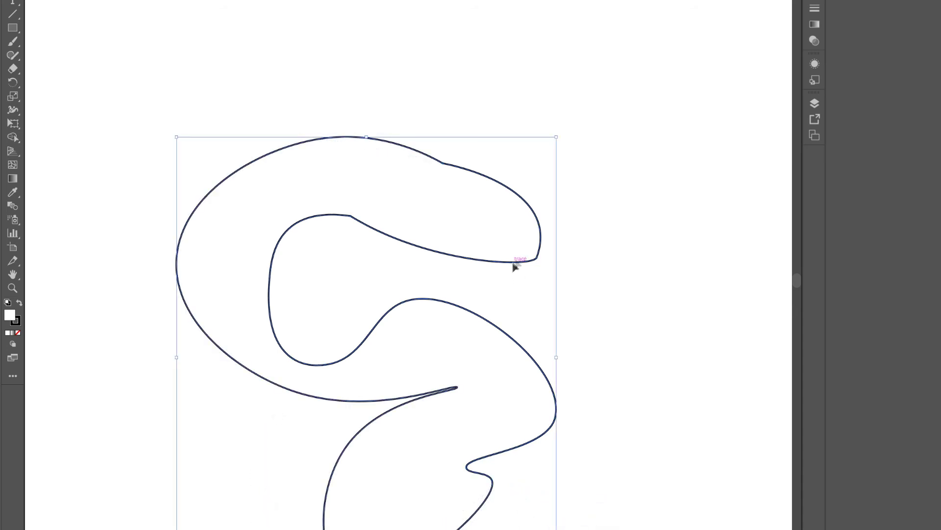
- Trace the red mug's outer outline, including the handle, as a closed path with the Pen tool
click(672, 309)
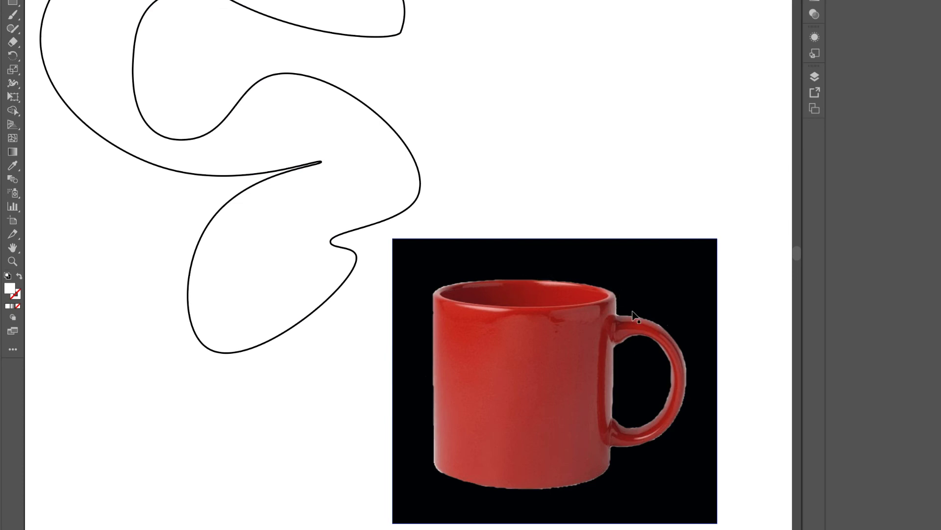
scroll(650, 412, up, 2)
key(p)
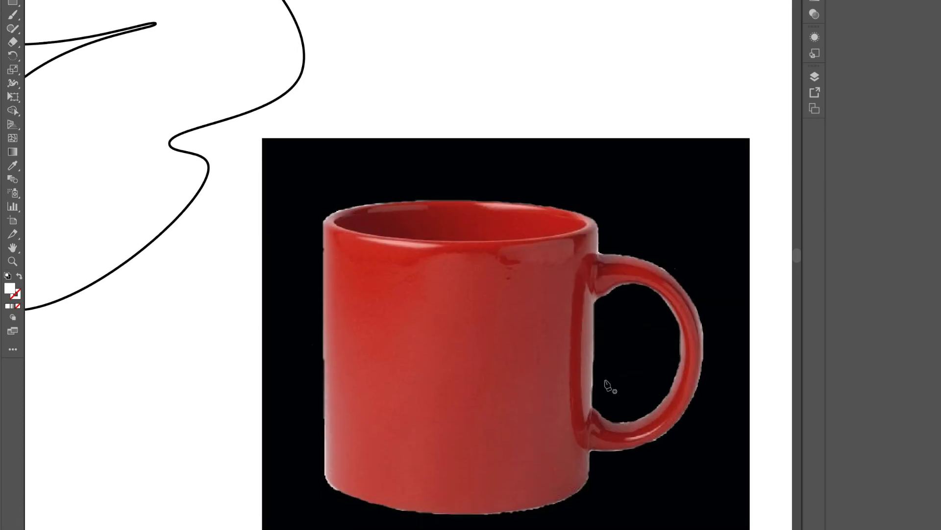
drag(451, 200, 580, 200)
click(595, 222)
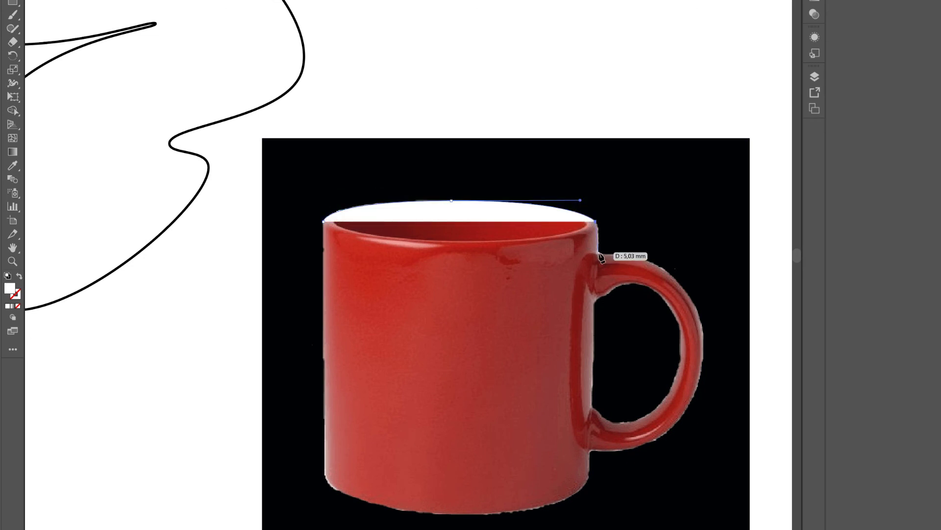
click(600, 253)
drag(704, 347, 700, 443)
drag(591, 450, 625, 457)
drag(461, 513, 402, 513)
click(323, 221)
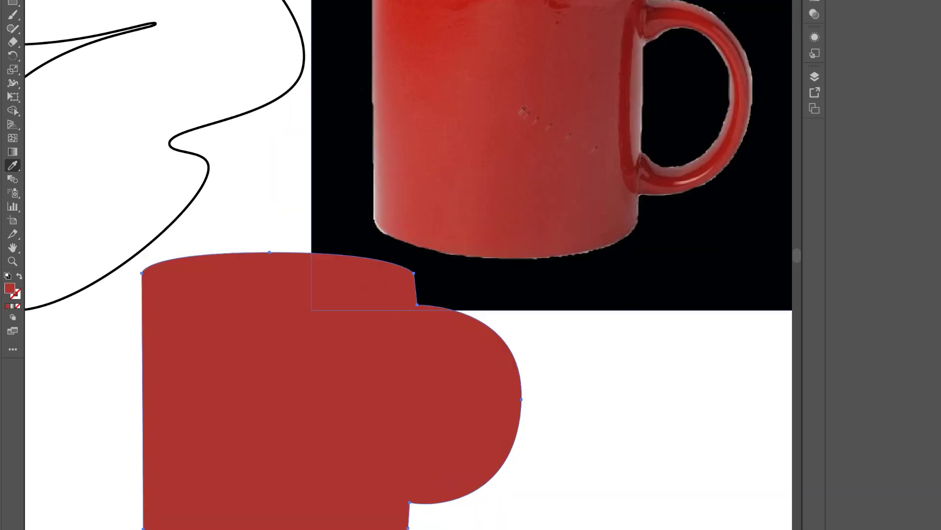
- Draw the opening inside the handle as a closed curved shape over the red mug silhouette with the Pen tool
key(ctrl+shift+a)
key(p)
drag(478, 463, 479, 490)
drag(428, 478, 480, 483)
click(423, 338)
- Select the silhouette and the opening shape, and cut the opening out of the handle with the Shape Builder tool
key(v)
shift+click(489, 365)
key(shift+m)
alt+click(473, 412)
drag(322, 381, 338, 395)
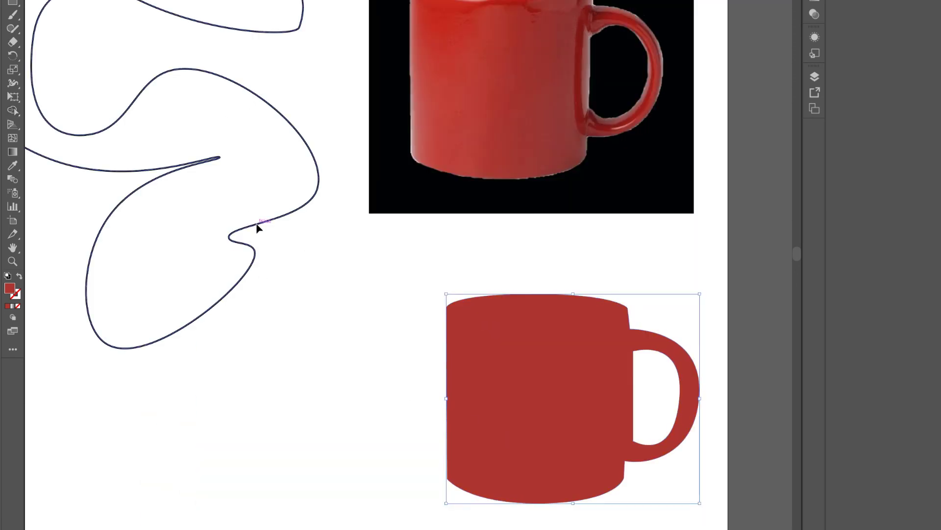
- Move the freeform outlined shape down towards the mug silhouette and scale it down from its lower corner
drag(257, 227, 339, 365)
drag(406, 492, 316, 448)
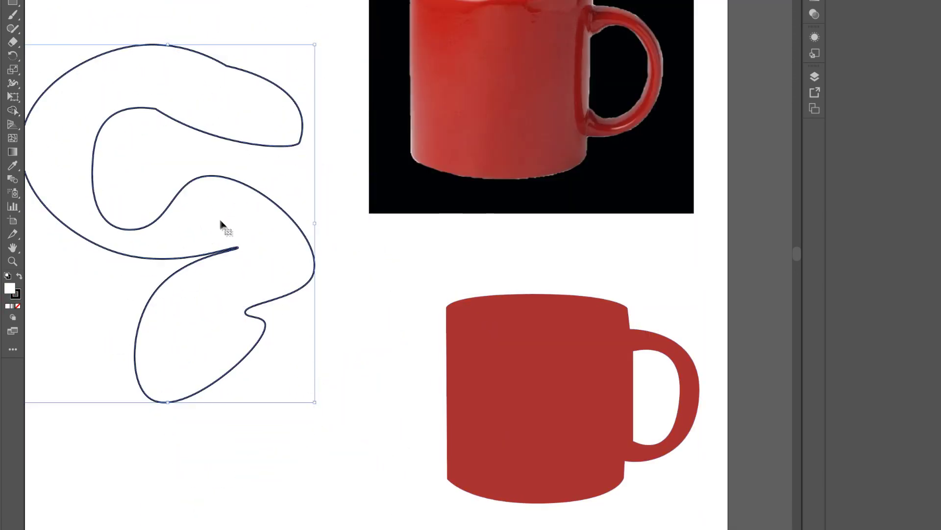